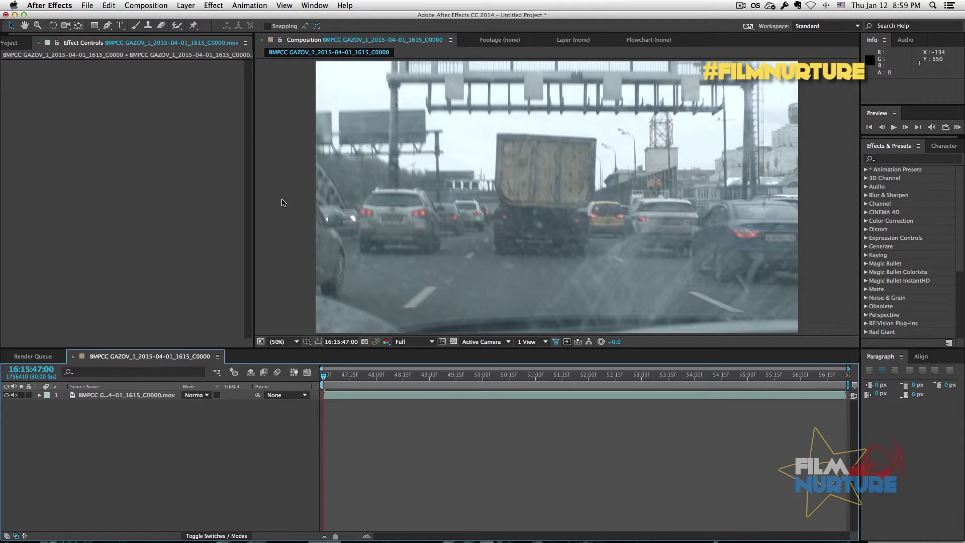
# Apply Auto Levels to the dashcam layer and RAM-preview all 296 frames
pyautogui.click(135, 395)
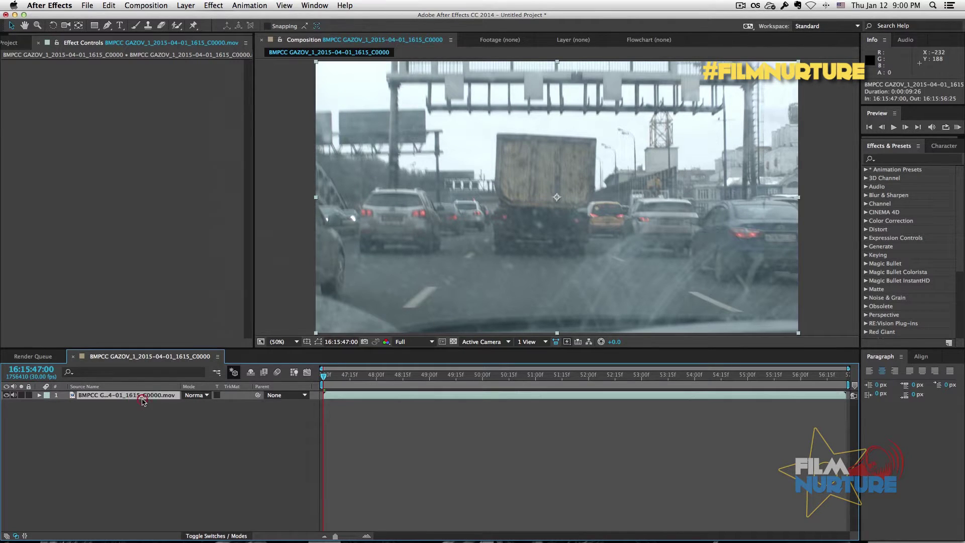
pyautogui.click(213, 5)
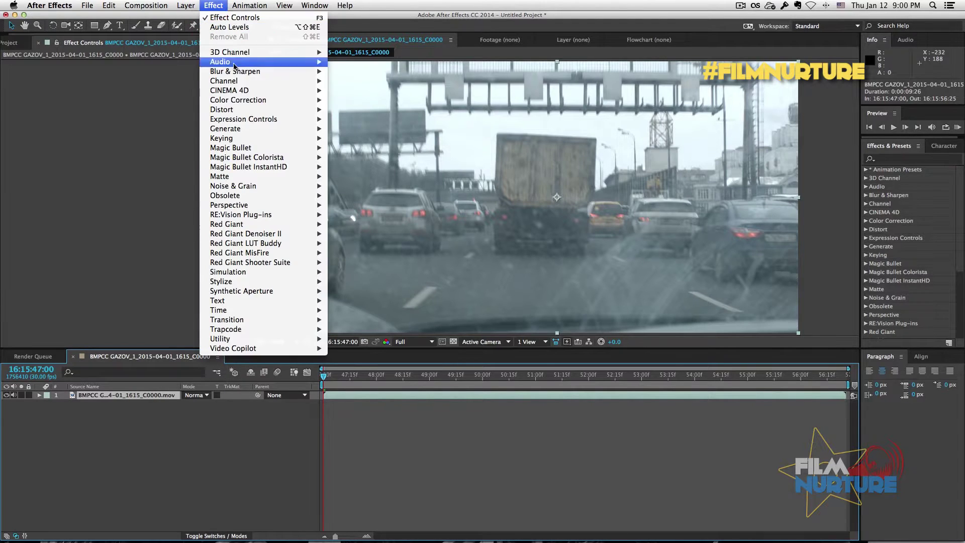
pyautogui.moveTo(305, 102)
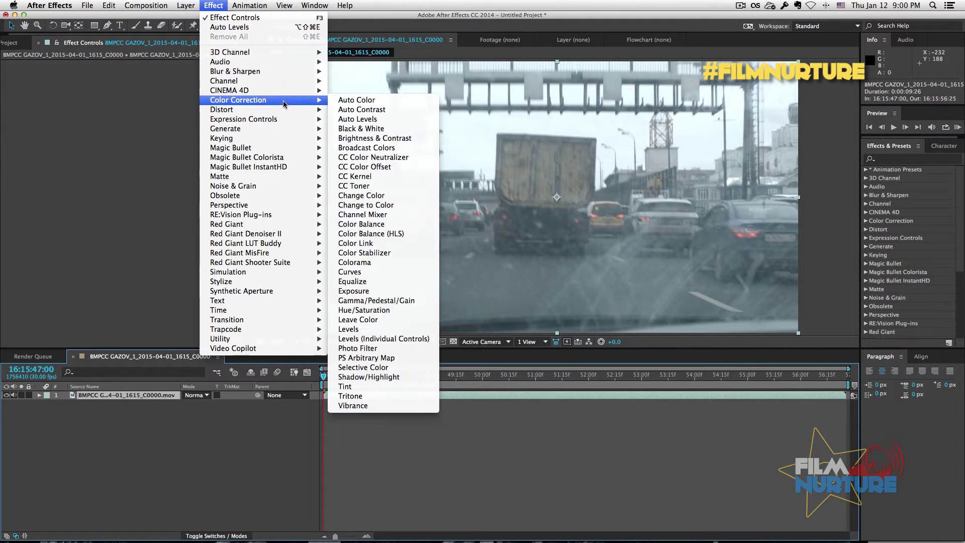
pyautogui.click(387, 119)
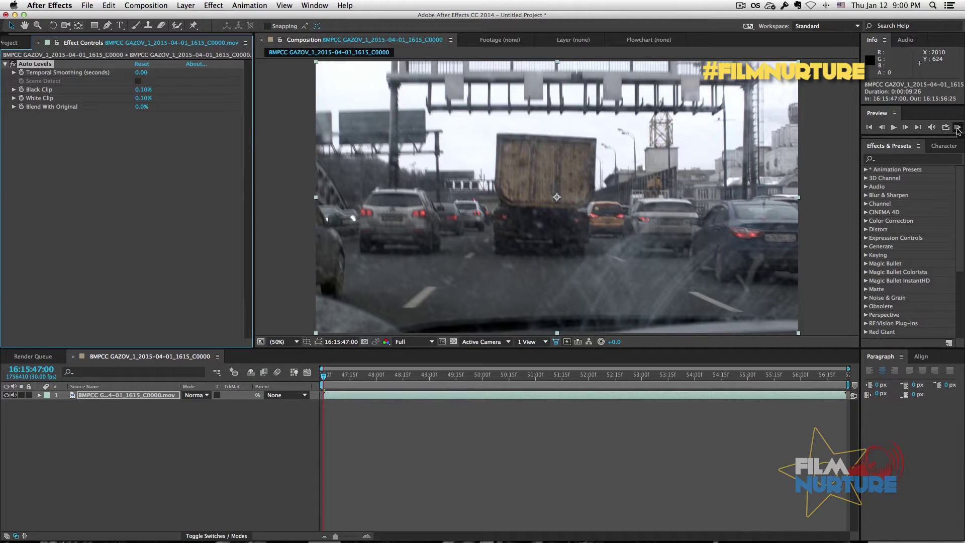
pyautogui.click(958, 128)
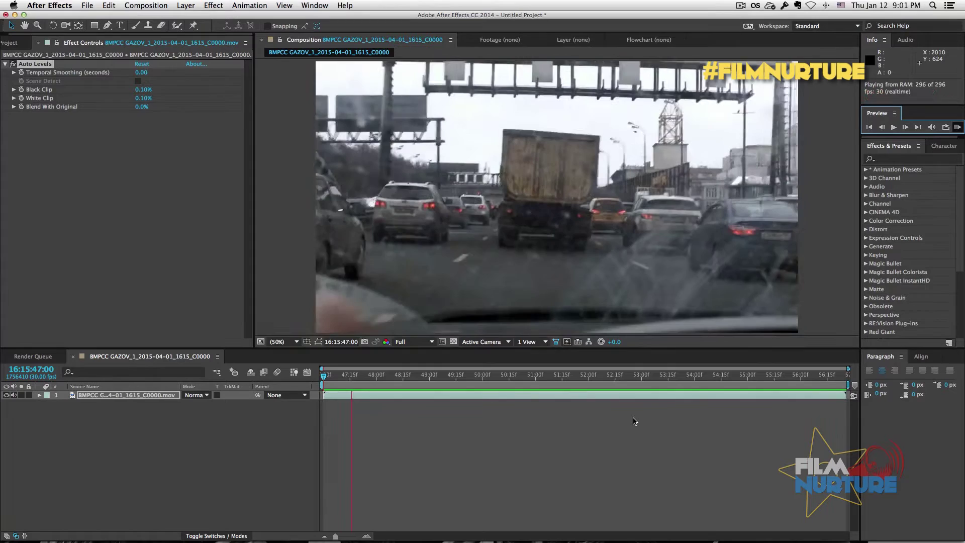
# Stop playback, set Auto Levels Temporal Smoothing to 5 seconds, and scrub to a later frame
pyautogui.click(487, 415)
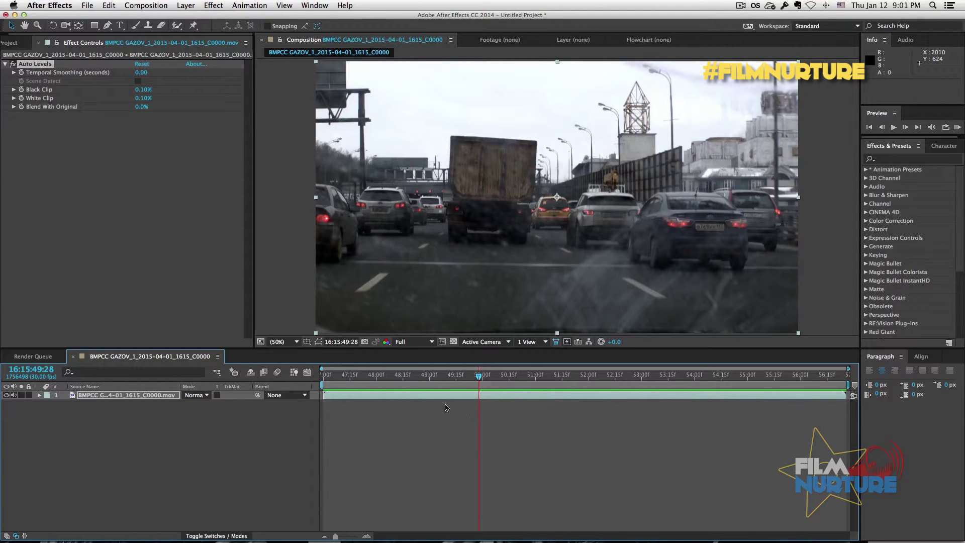
pyautogui.click(142, 73)
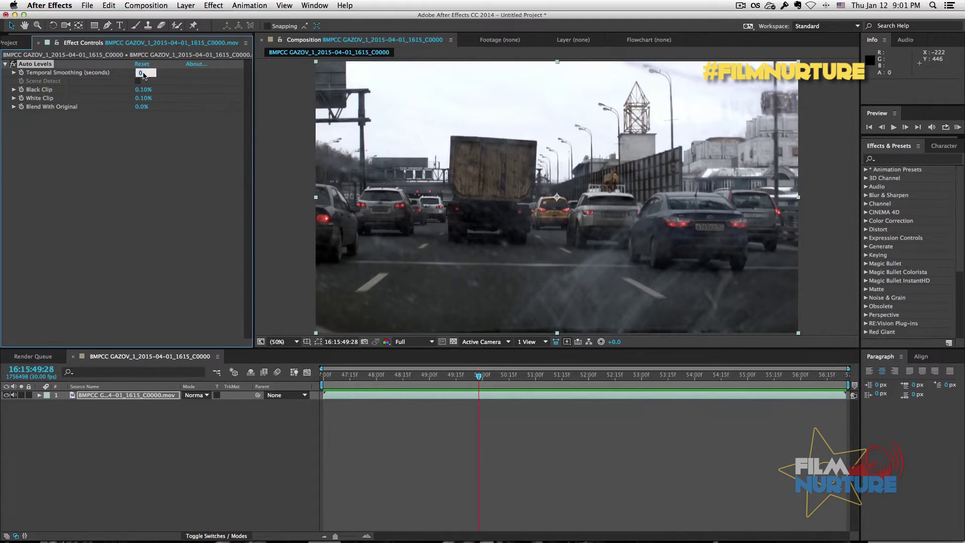
pyautogui.write('5')
pyautogui.click(146, 133)
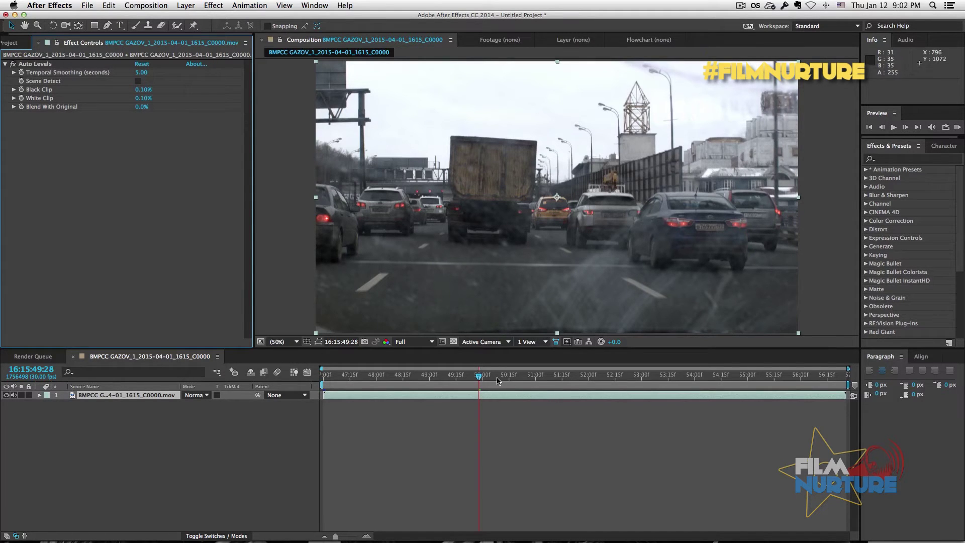
pyautogui.moveTo(498, 380); pyautogui.dragTo(581, 382)
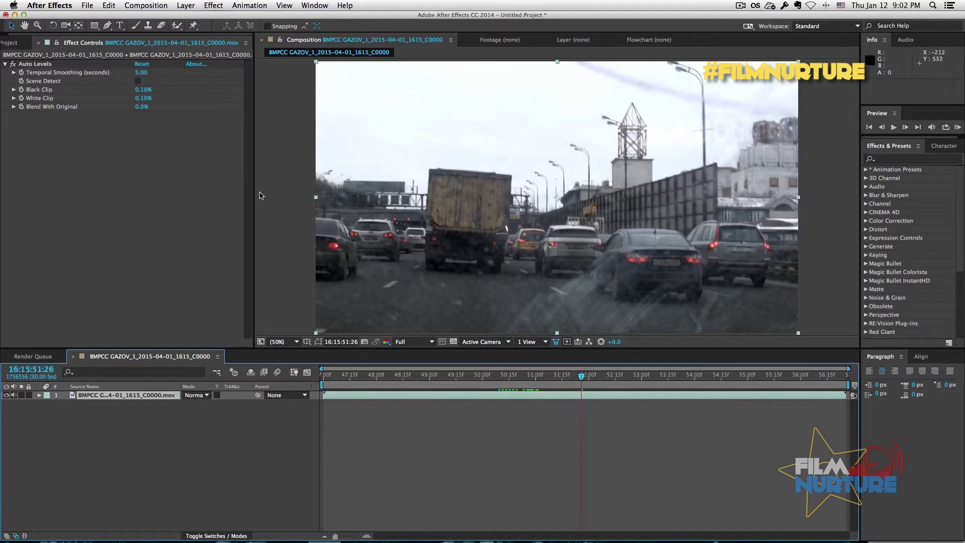
# Enable Scene Detect, RAM-preview the clip, then scrub from 16:15:49:14 to 16:15:49:25
pyautogui.click(138, 81)
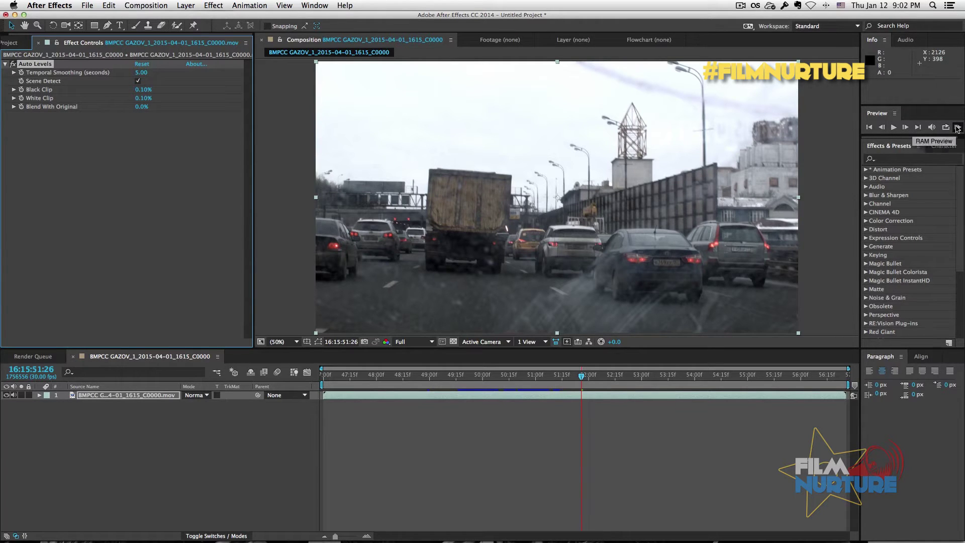
pyautogui.click(957, 128)
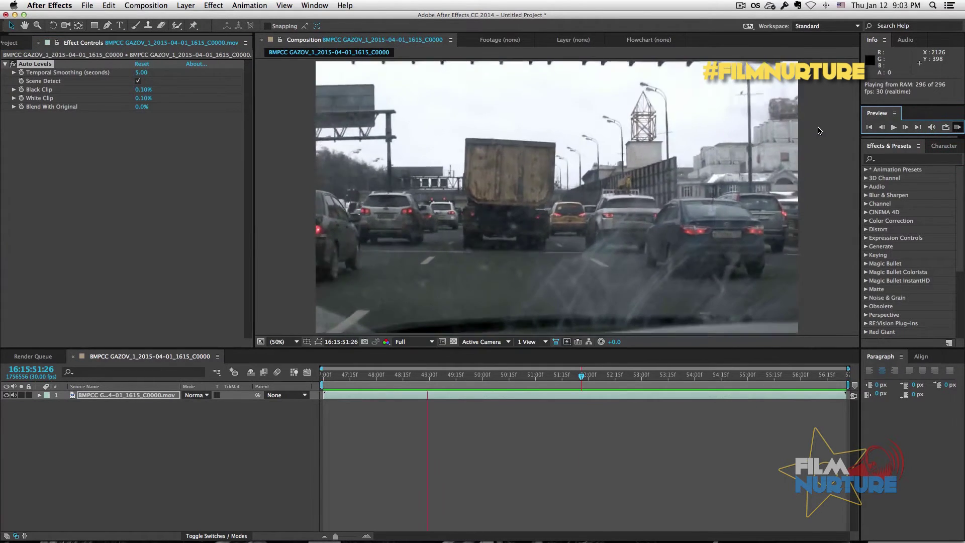
pyautogui.click(554, 447)
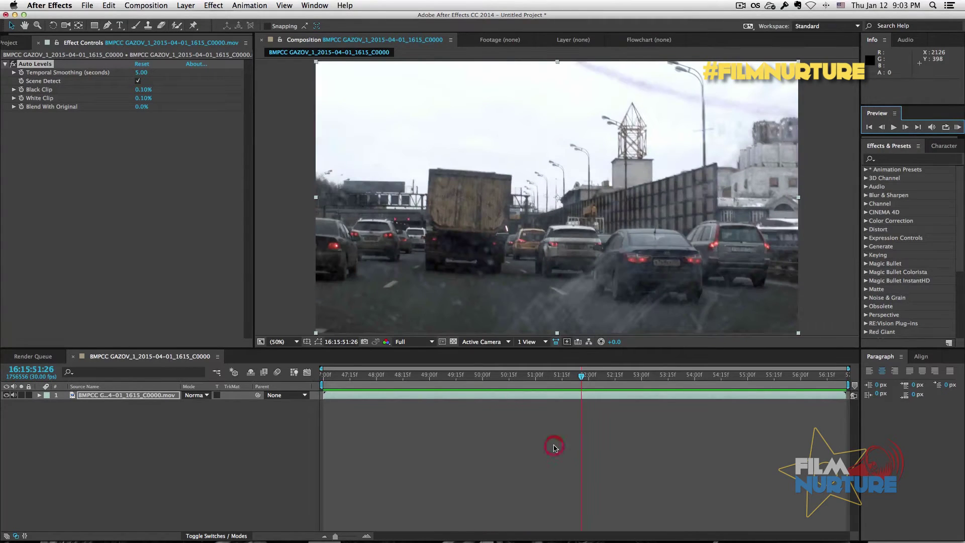
pyautogui.click(454, 379)
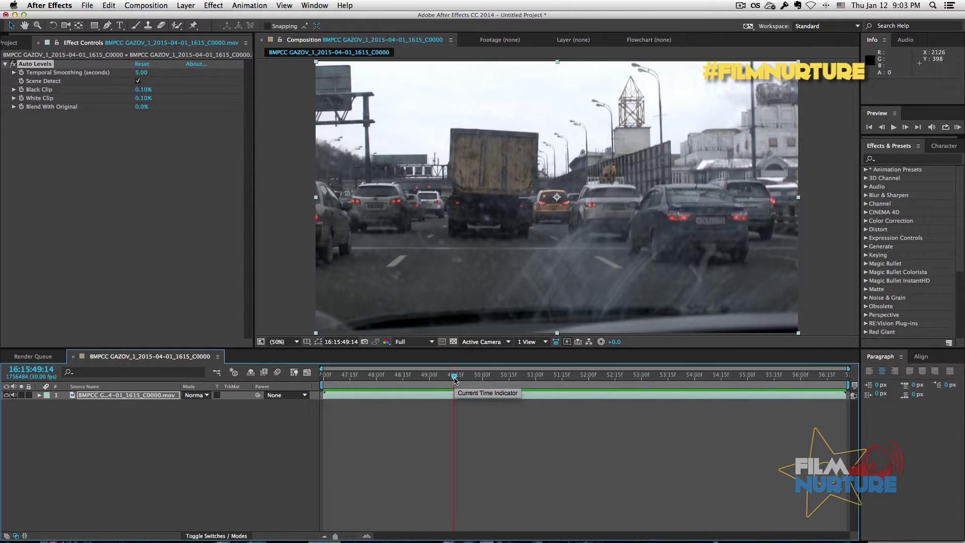
pyautogui.moveTo(454, 380); pyautogui.dragTo(477, 382)
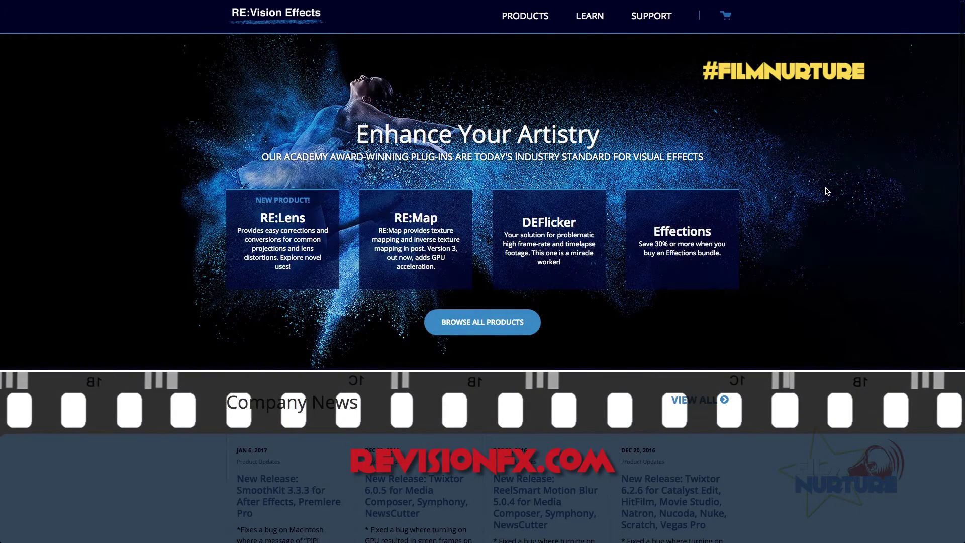
# Open the DEFlicker product page and scroll down to its Download and $249.95 Purchase sections
pyautogui.moveTo(527, 17)
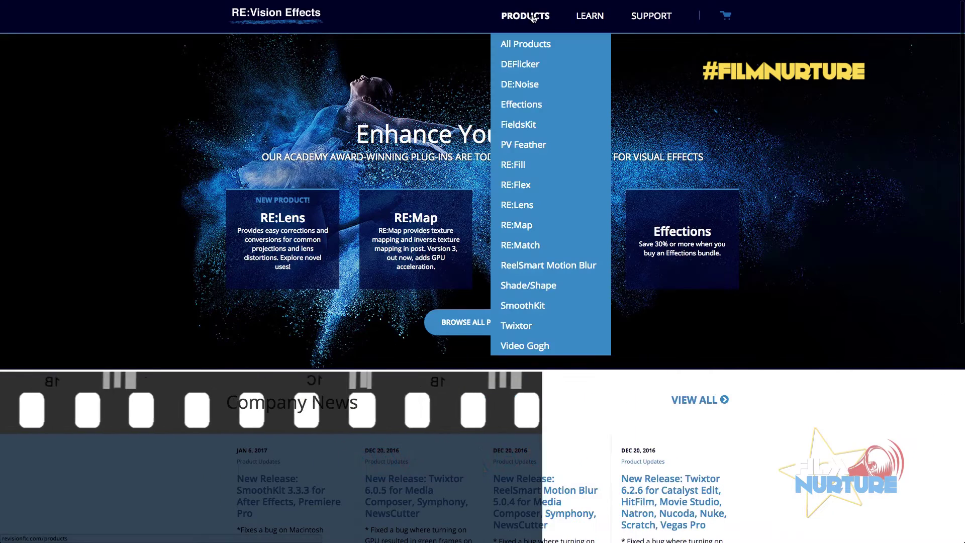
pyautogui.click(527, 65)
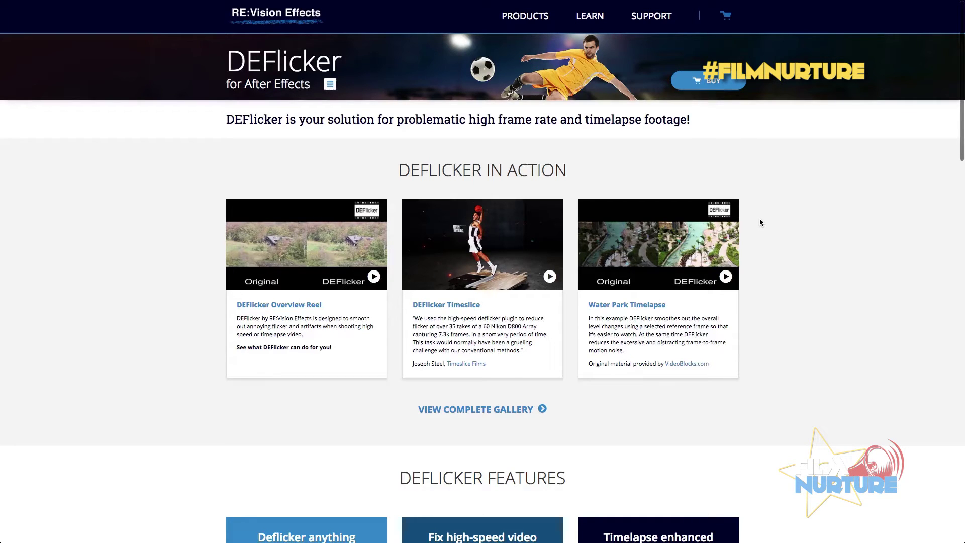
pyautogui.scroll(-10, 759, 223)
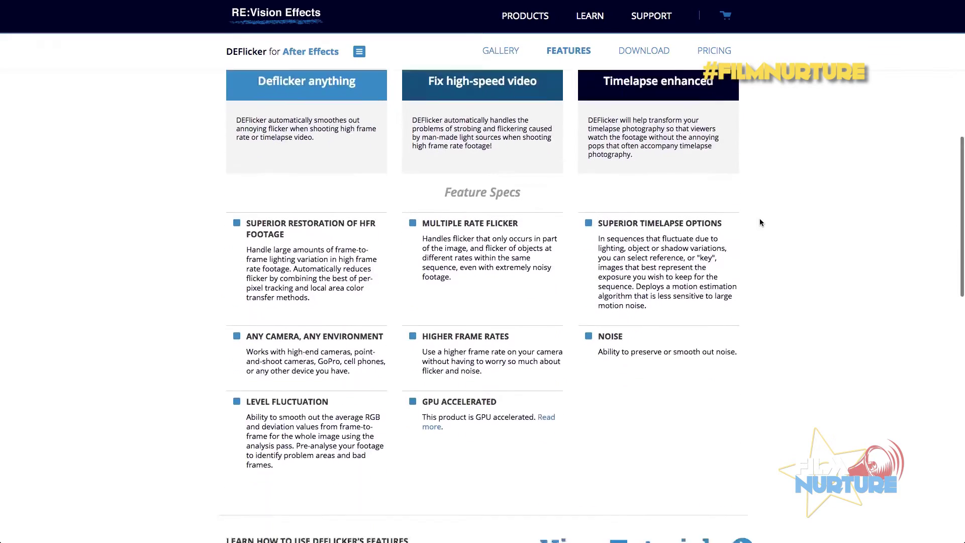
pyautogui.scroll(-10, 759, 222)
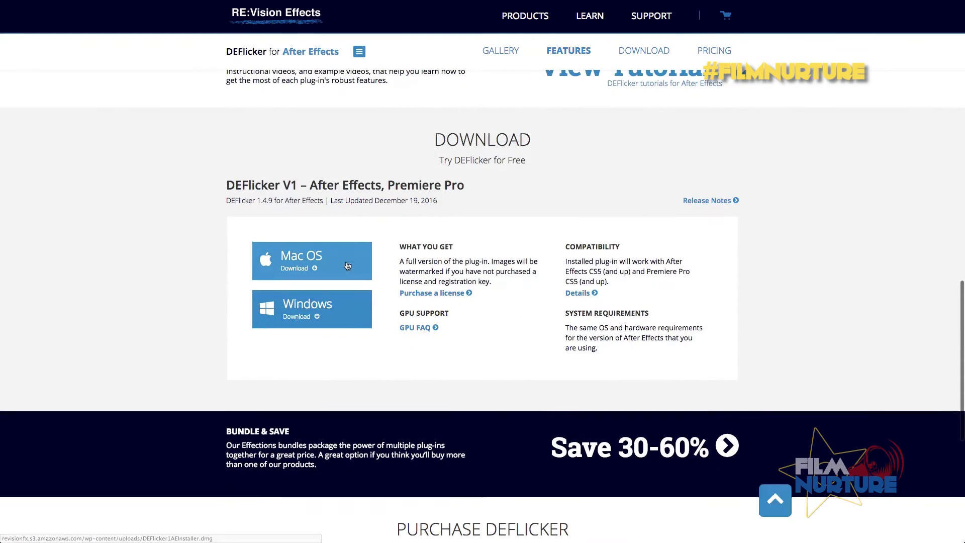
pyautogui.scroll(-5, 520, 285)
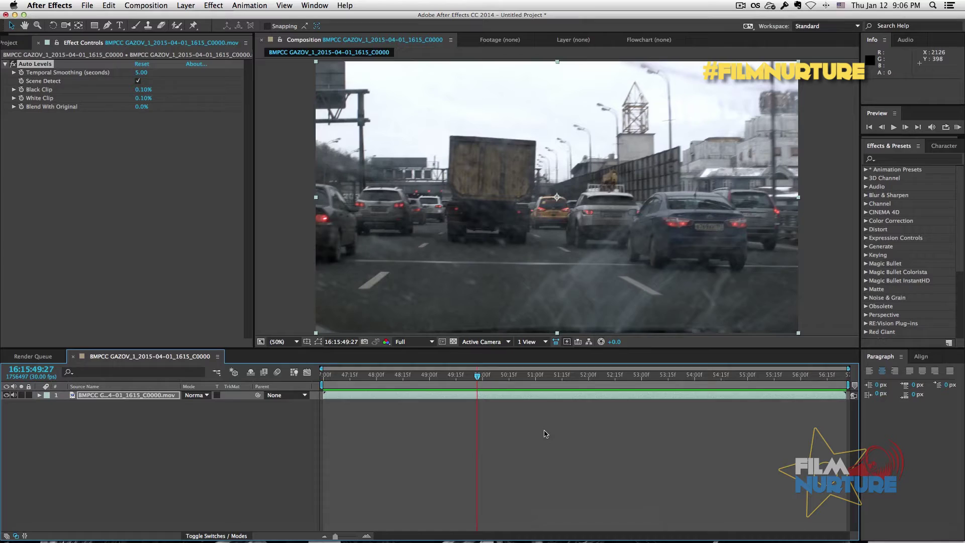
# Pre-compose the dashcam clip layer into a new composition
pyautogui.click(542, 397)
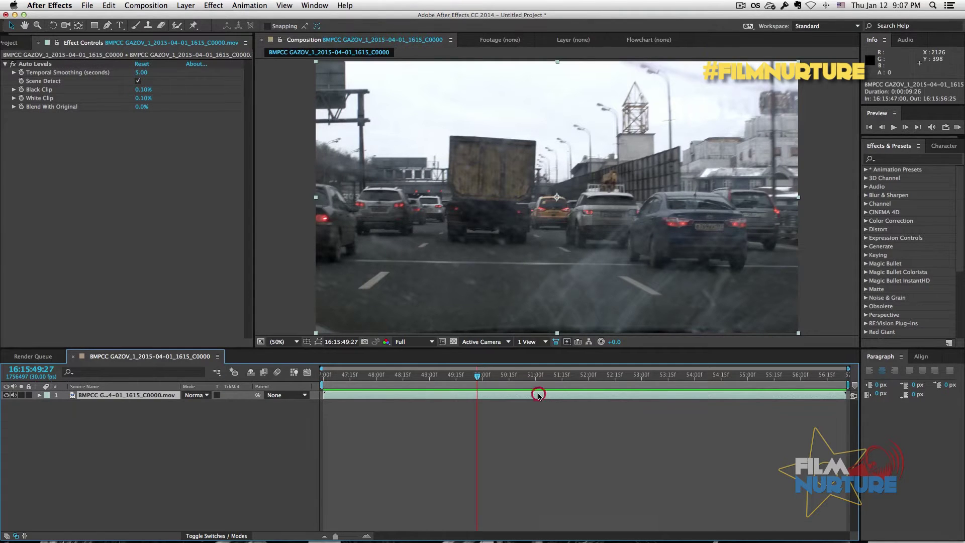
pyautogui.press('shift+super+c')
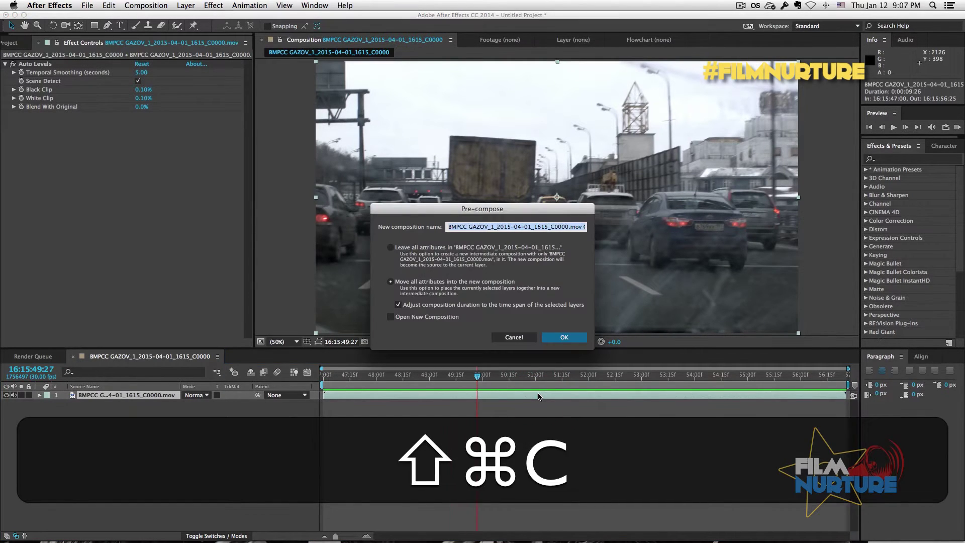
pyautogui.click(565, 337)
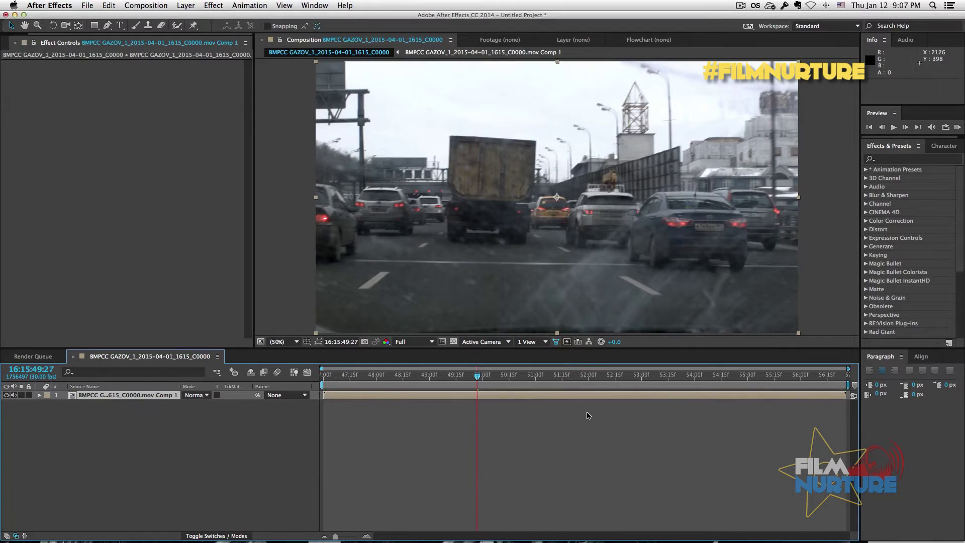
# Search 'auto' and apply DE:Flicker Auto Levels to the dashcam pre-comp
pyautogui.click(904, 158)
pyautogui.write('auto')
pyautogui.click(908, 316)
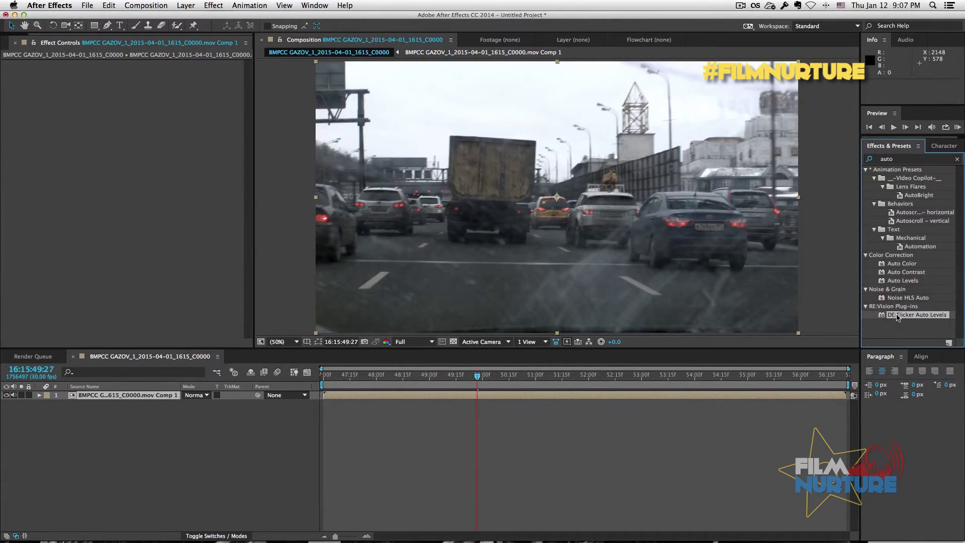
pyautogui.moveTo(898, 317); pyautogui.dragTo(569, 224)
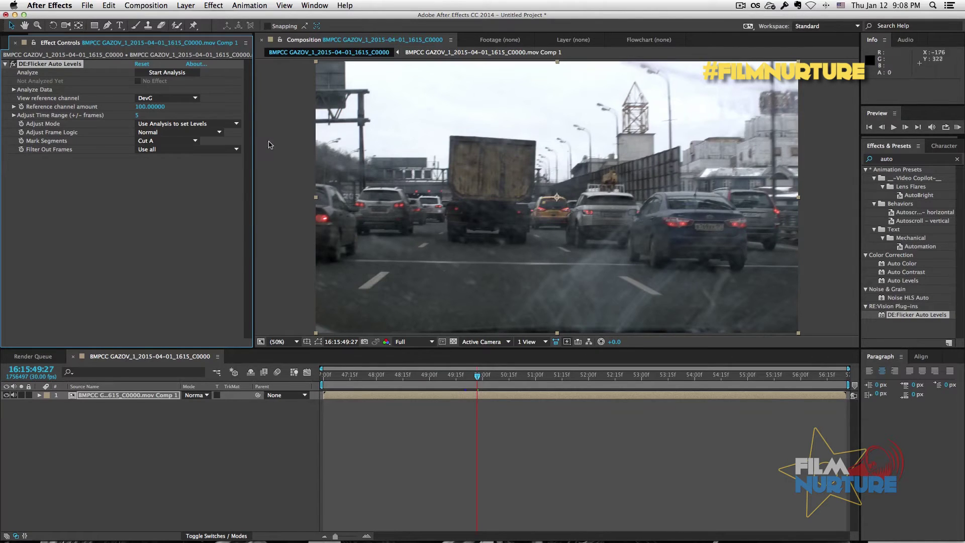
# Set Adjust Mode to Levels + Histogram and Filter Out Frames to 'Use only lighter than', then run the analysis
pyautogui.click(226, 125)
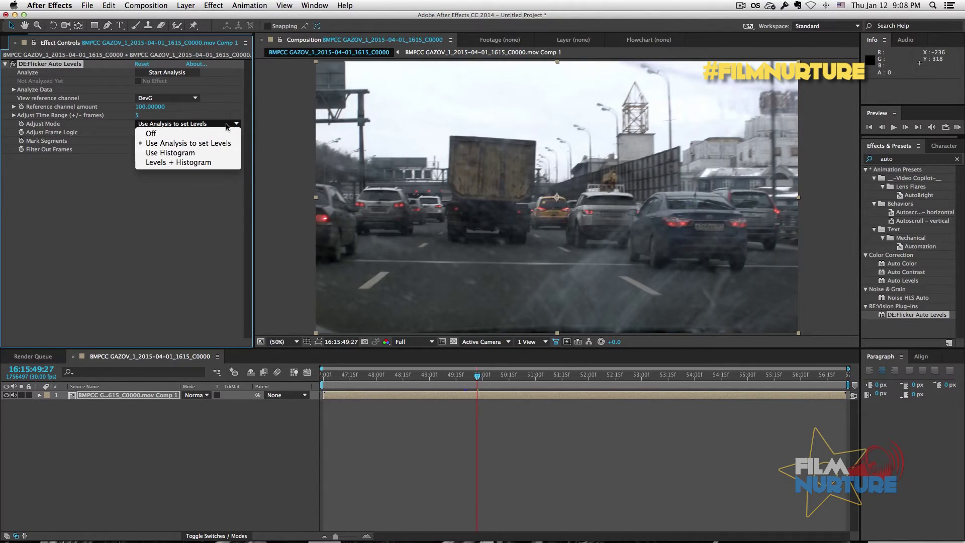
pyautogui.click(210, 163)
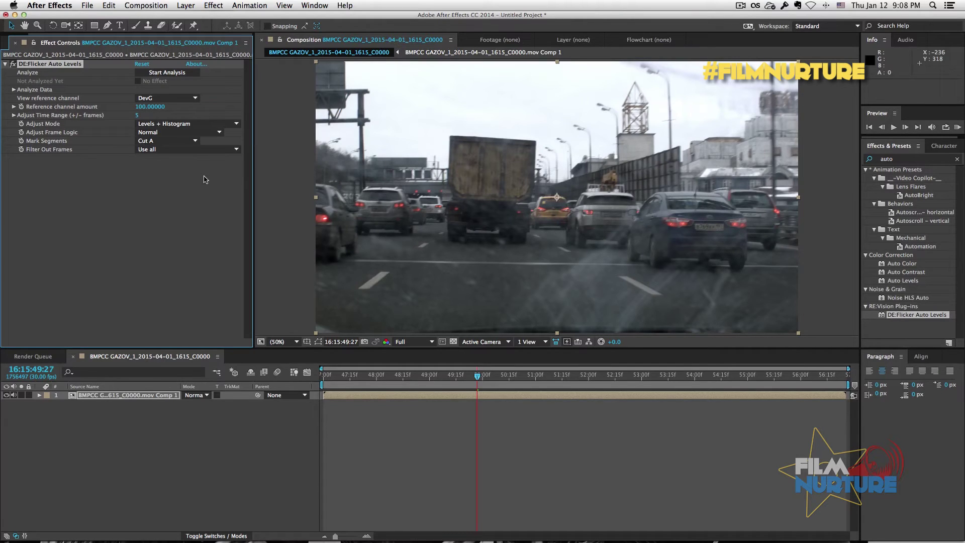
pyautogui.click(213, 150)
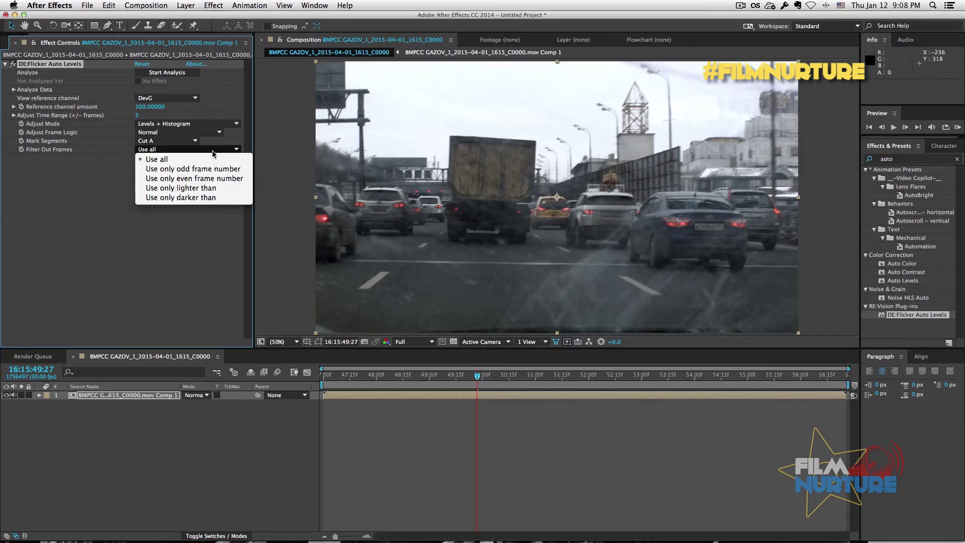
pyautogui.click(197, 189)
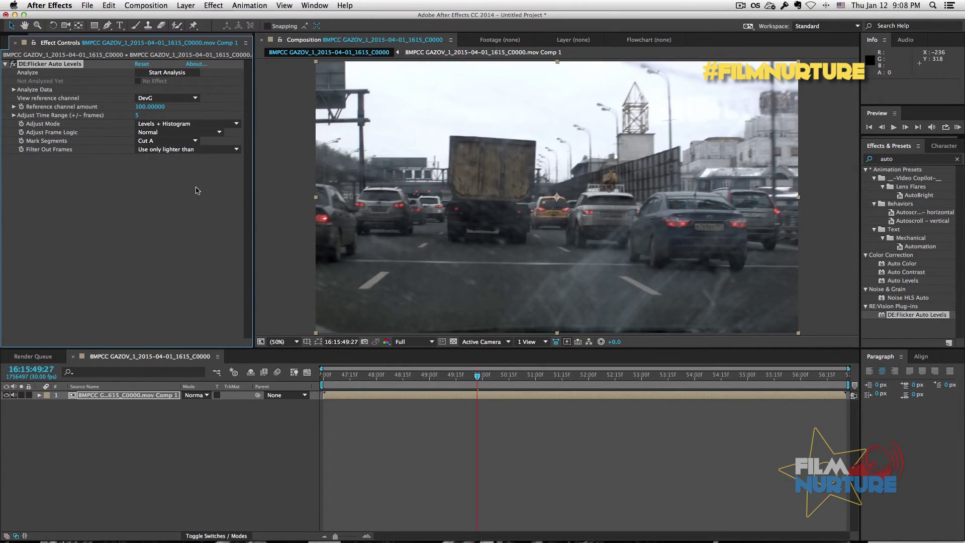
pyautogui.click(187, 76)
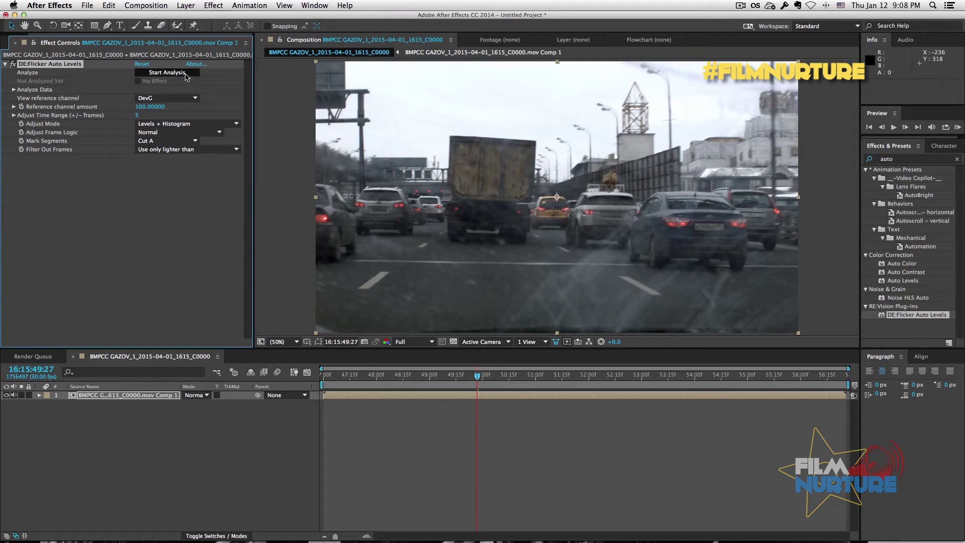
pyautogui.click(186, 74)
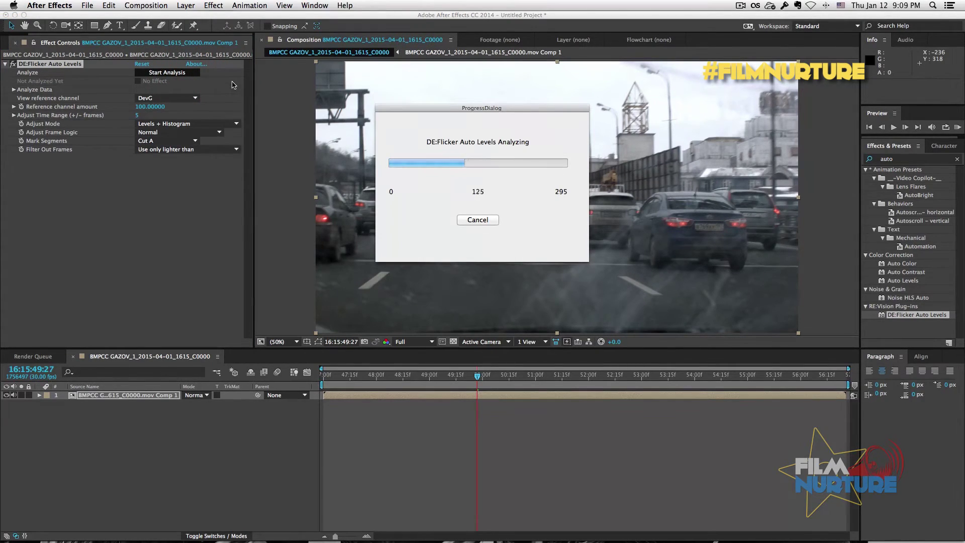
# RAM-preview the deflickered clip and scrub frames 48:21 to 49:28 checking for flicker
pyautogui.click(957, 129)
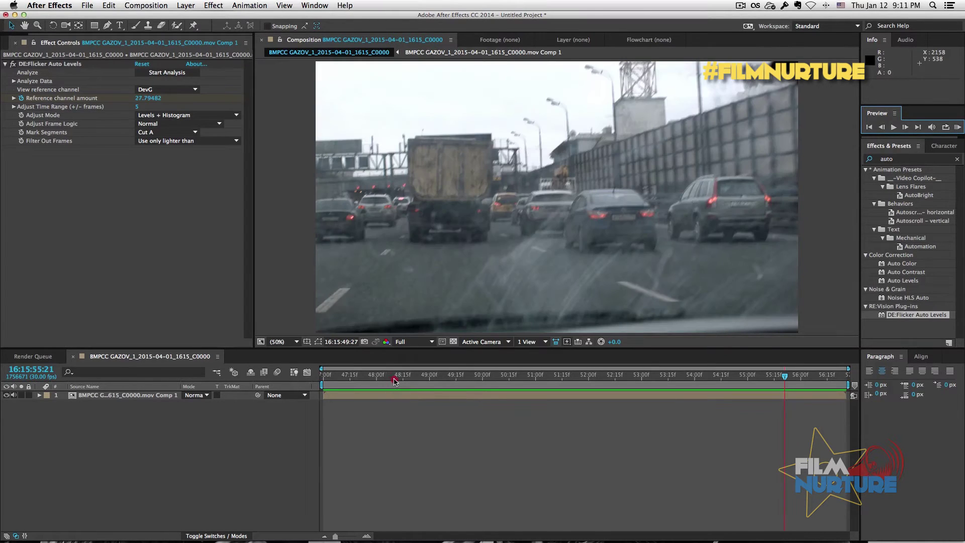
pyautogui.click(414, 377)
pyautogui.moveTo(415, 381); pyautogui.dragTo(574, 391)
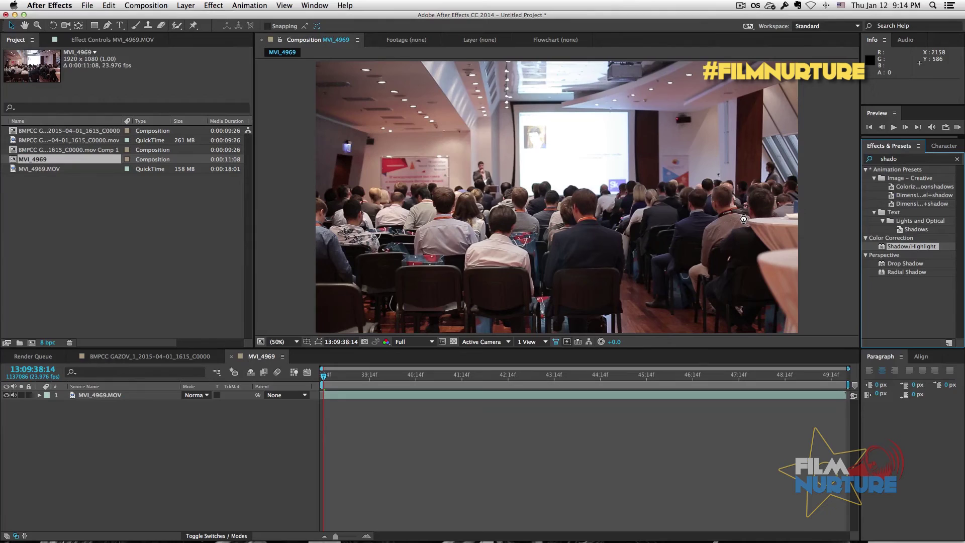
# Apply Shadow/Highlight to MVI_4969.MOV, preview it, enable Scene Detect, and reselect the layer
pyautogui.moveTo(744, 219); pyautogui.dragTo(743, 219)
pyautogui.press('KP_0')
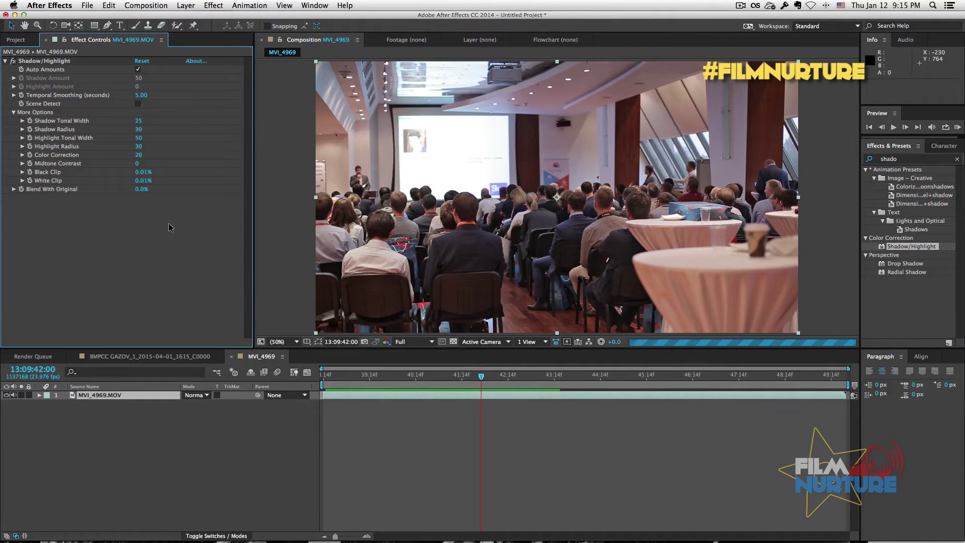
pyautogui.click(138, 104)
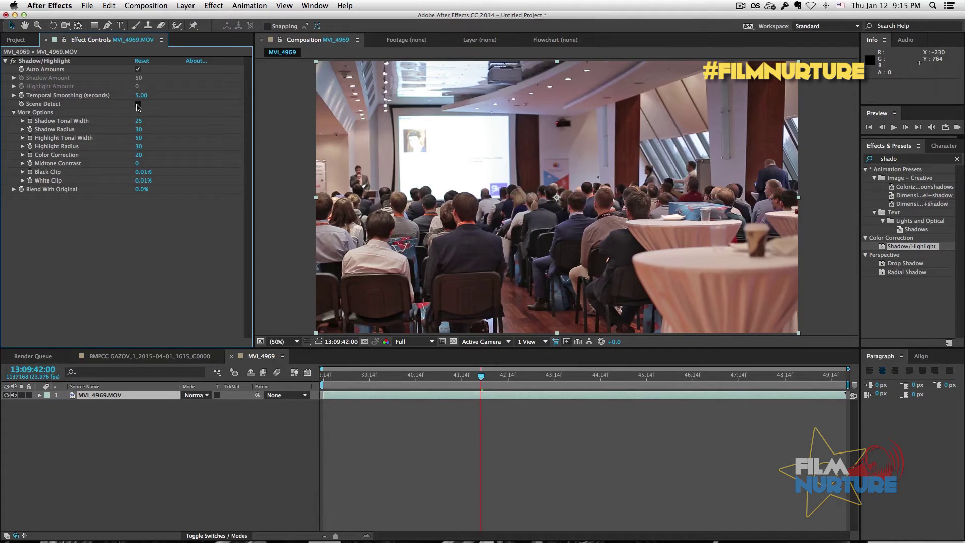
pyautogui.click(137, 105)
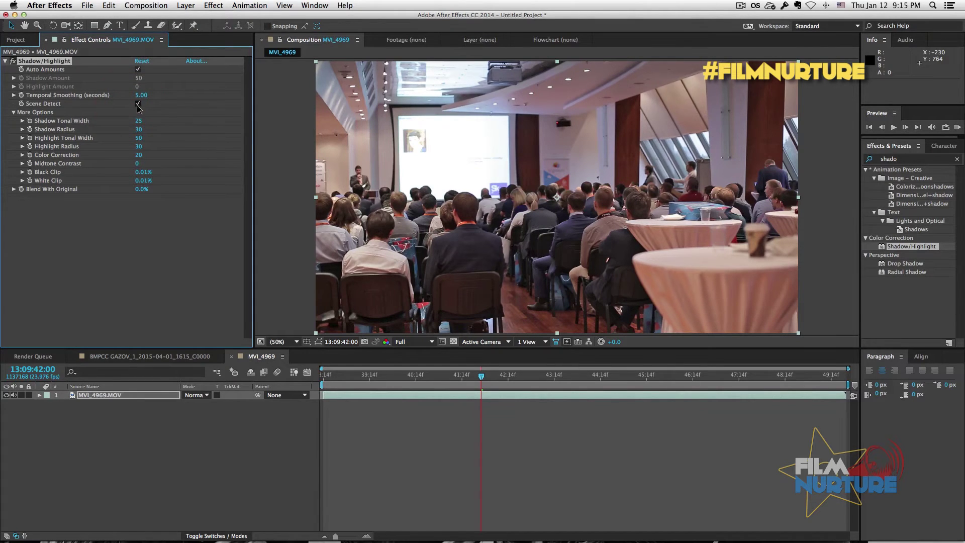
pyautogui.click(421, 418)
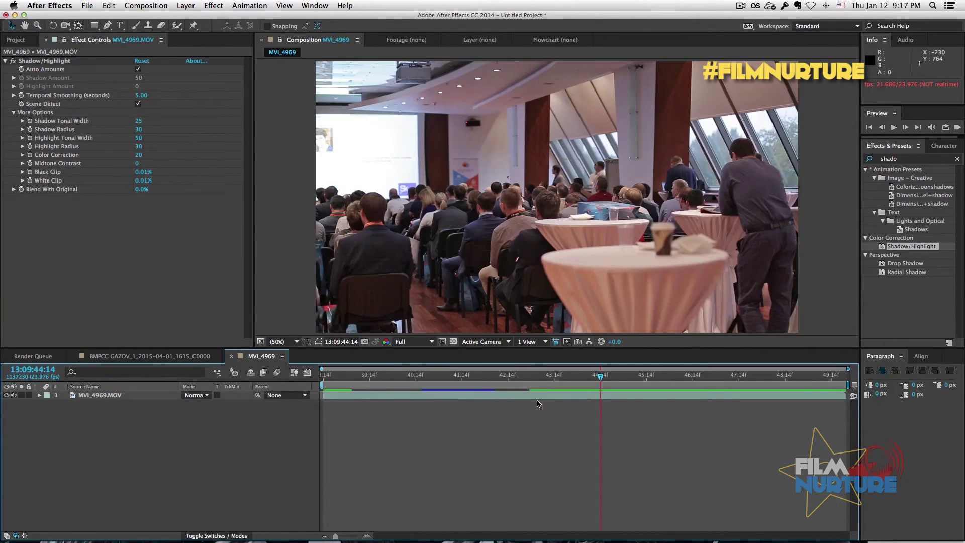
pyautogui.click(538, 396)
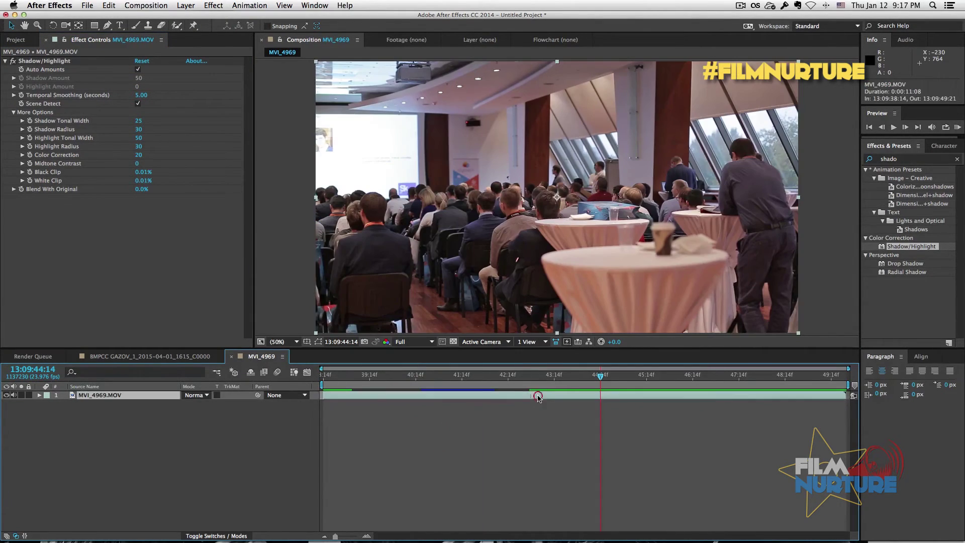
# Pre-compose the conference clip layer into MVI_4969.MOV Comp 1
pyautogui.press('shift')
pyautogui.press('shift+super+c')
pyautogui.click(556, 338)
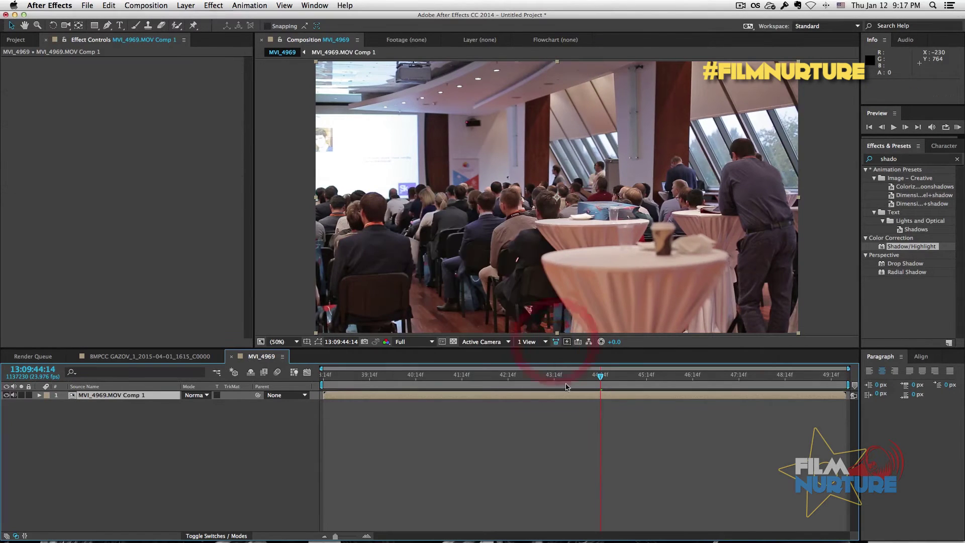
# Apply DE:Flicker Auto Levels with Levels + Histogram and 'Use only lighter than', then analyse it
pyautogui.click(887, 159)
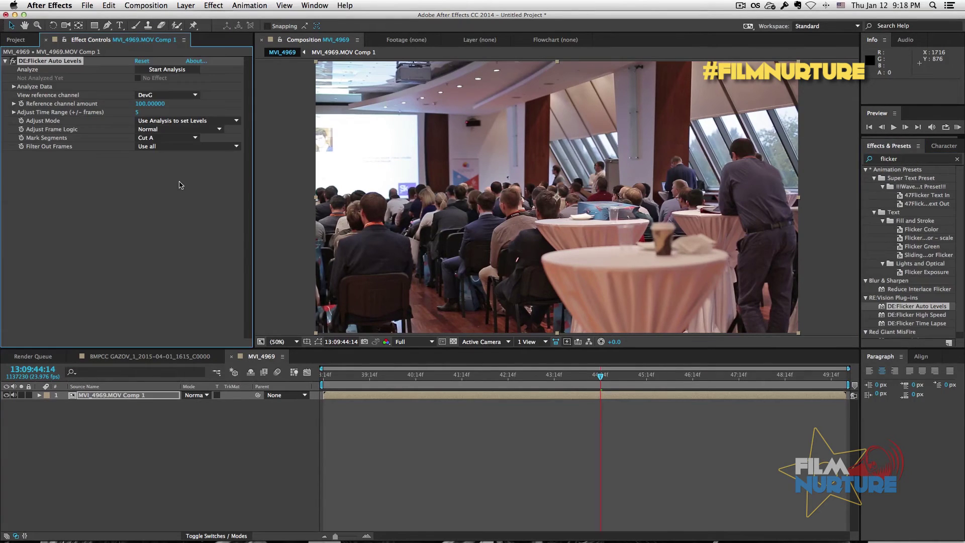
pyautogui.click(173, 120)
pyautogui.click(172, 124)
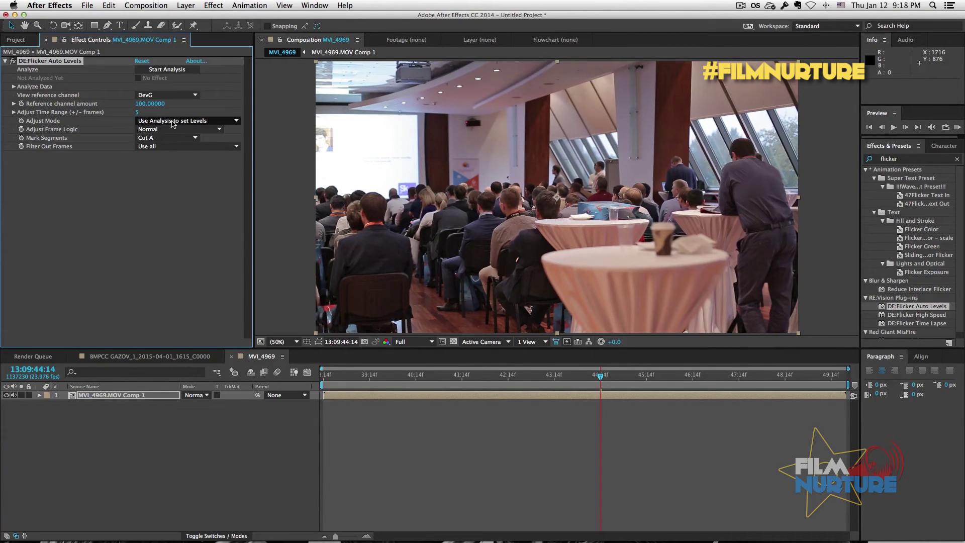
pyautogui.click(172, 121)
pyautogui.click(172, 161)
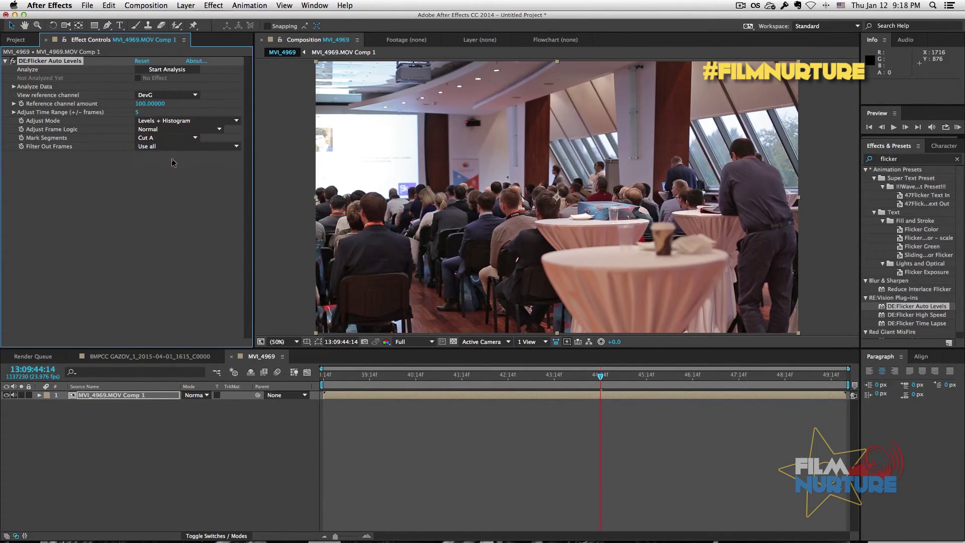
pyautogui.click(172, 146)
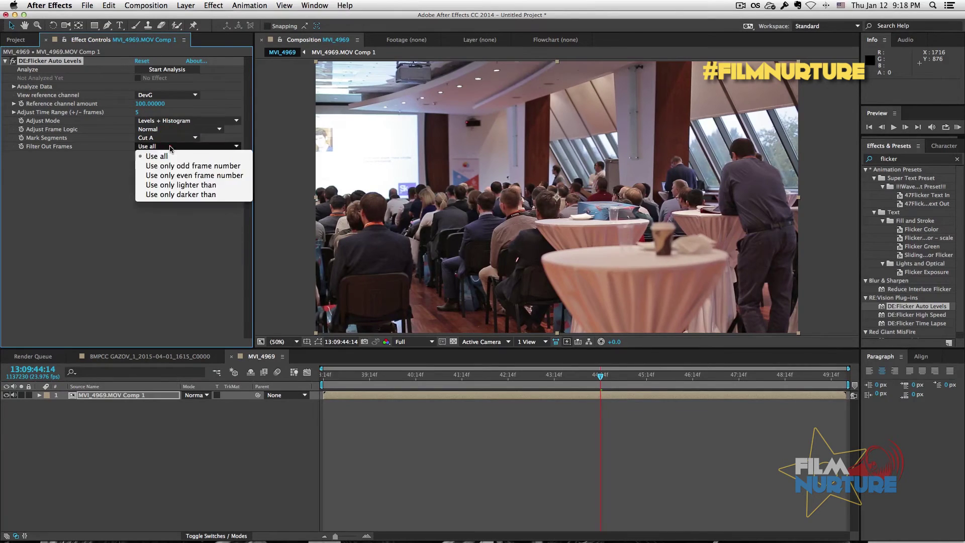
pyautogui.click(174, 185)
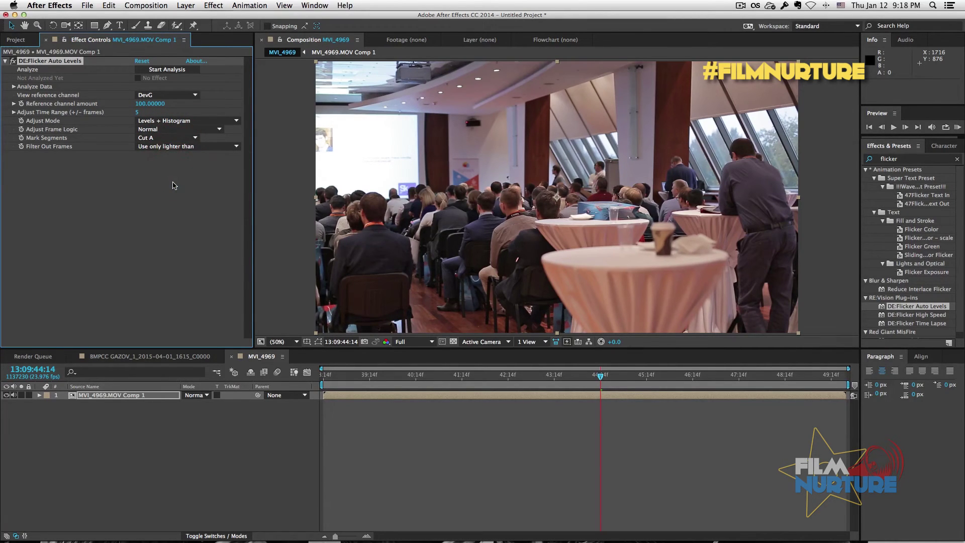
pyautogui.click(169, 70)
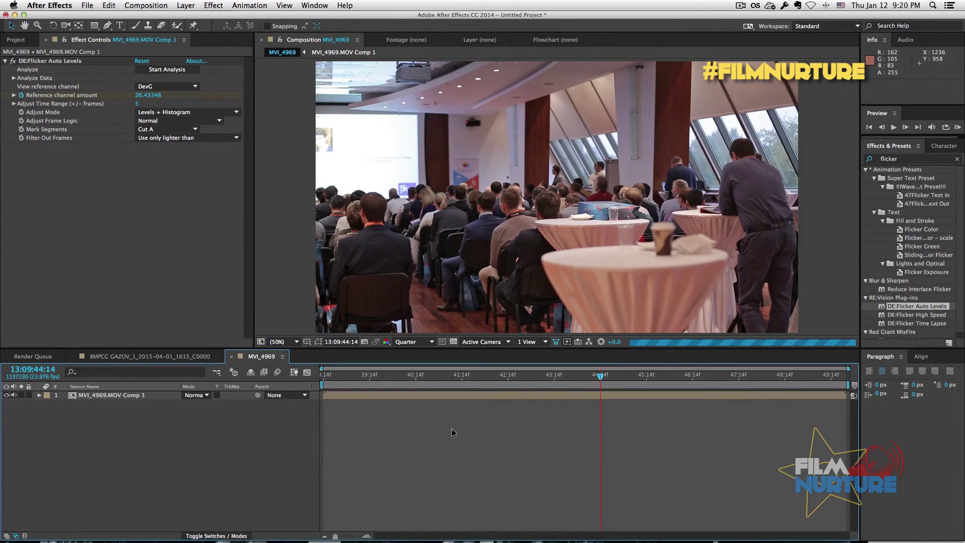
# Start a RAM preview of the deflickered MVI_4969.MOV Comp 1
pyautogui.press('space')
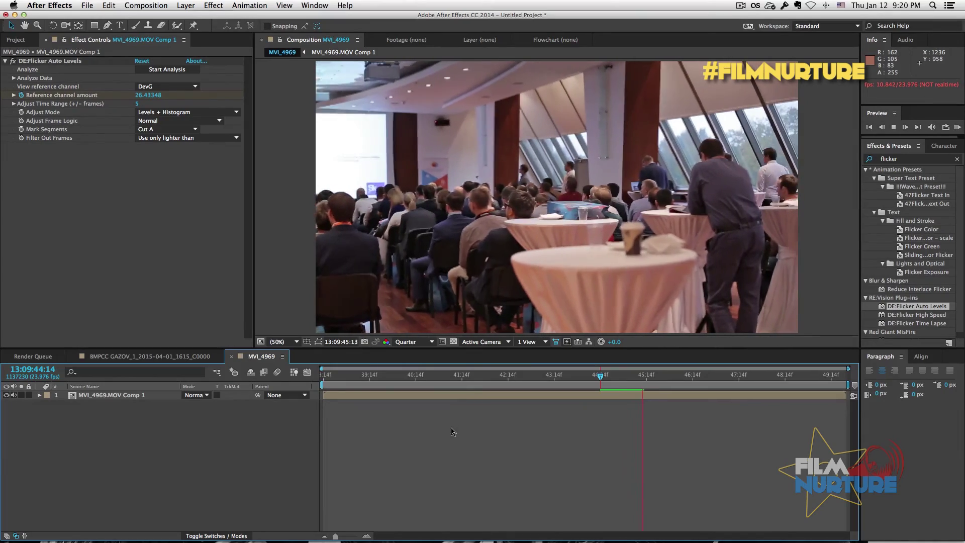